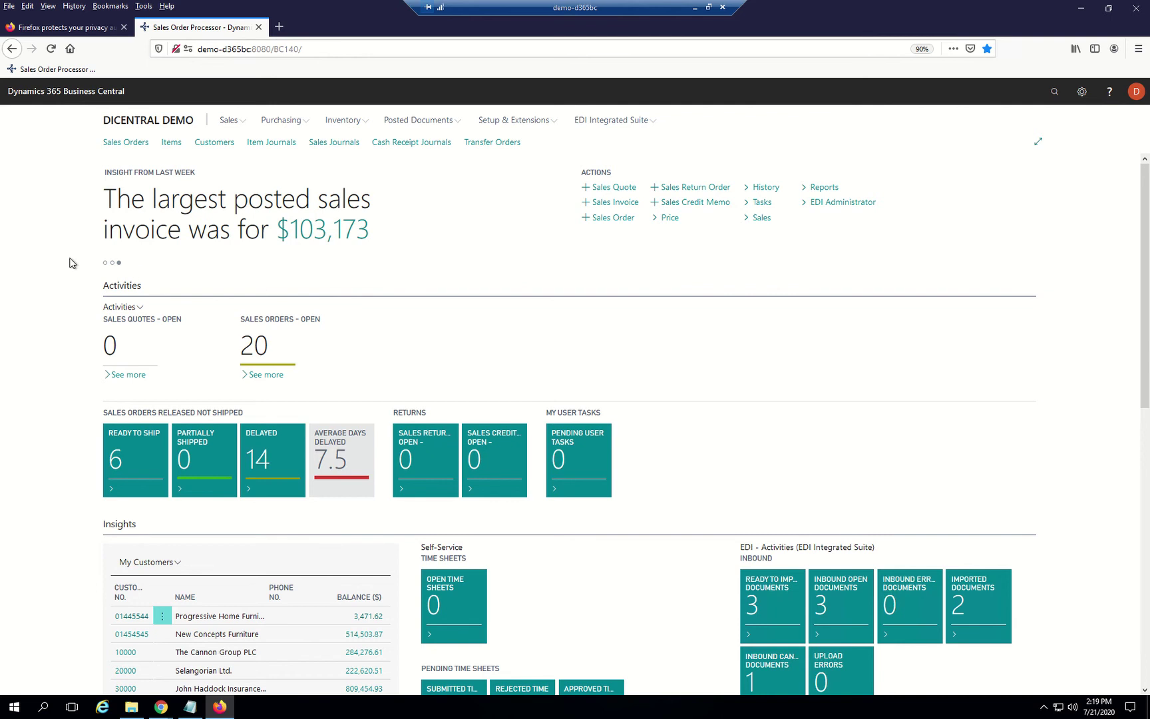
Bring up the EDI Integrated Suite links and open the Ready to Import documents list.
left_click(607, 123)
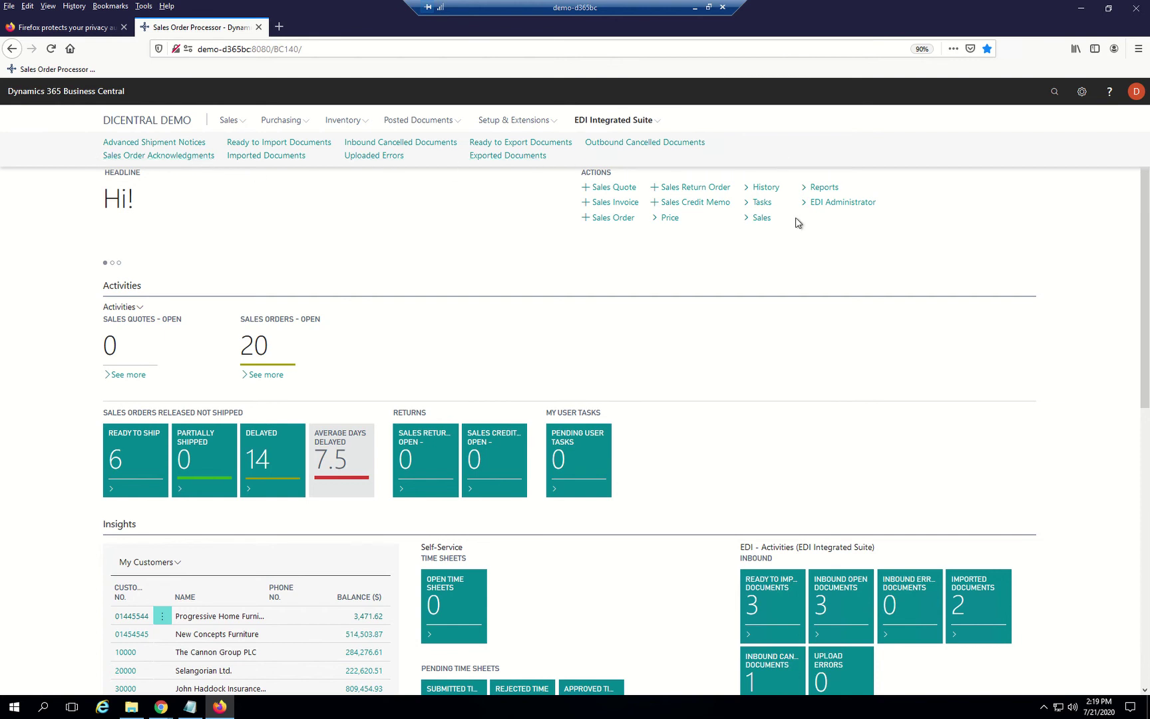
scroll(850, 475, "down", 4)
scroll(849, 471, "down", 1)
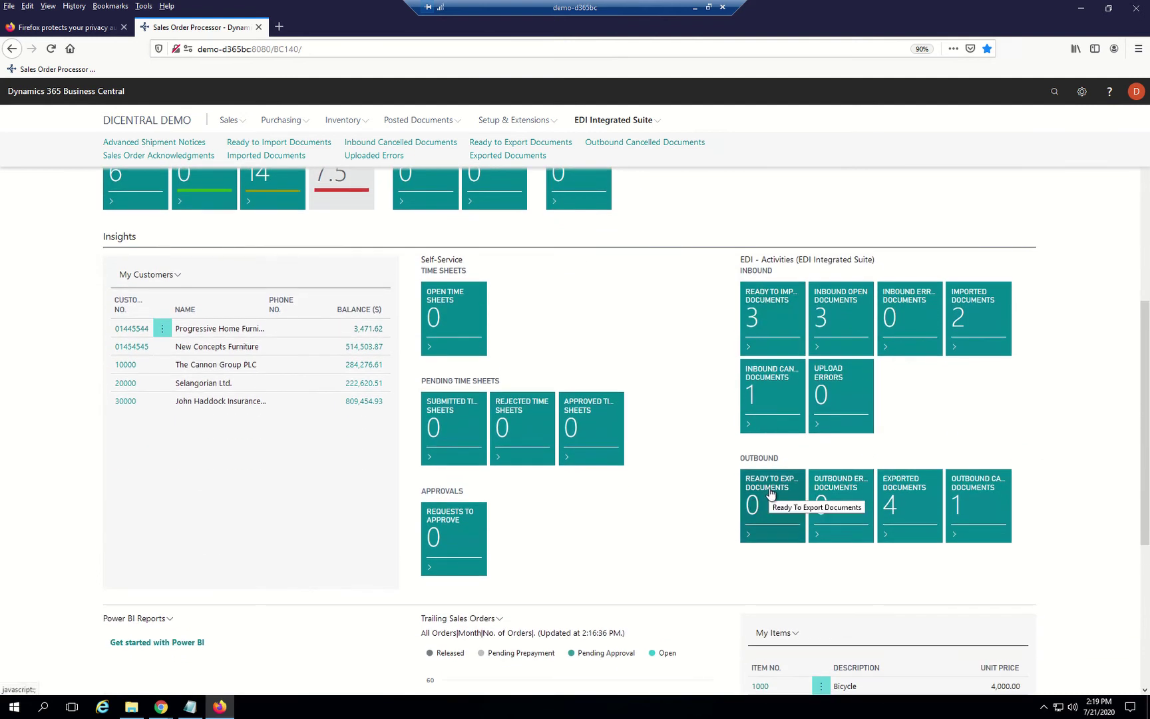
left_click(763, 306)
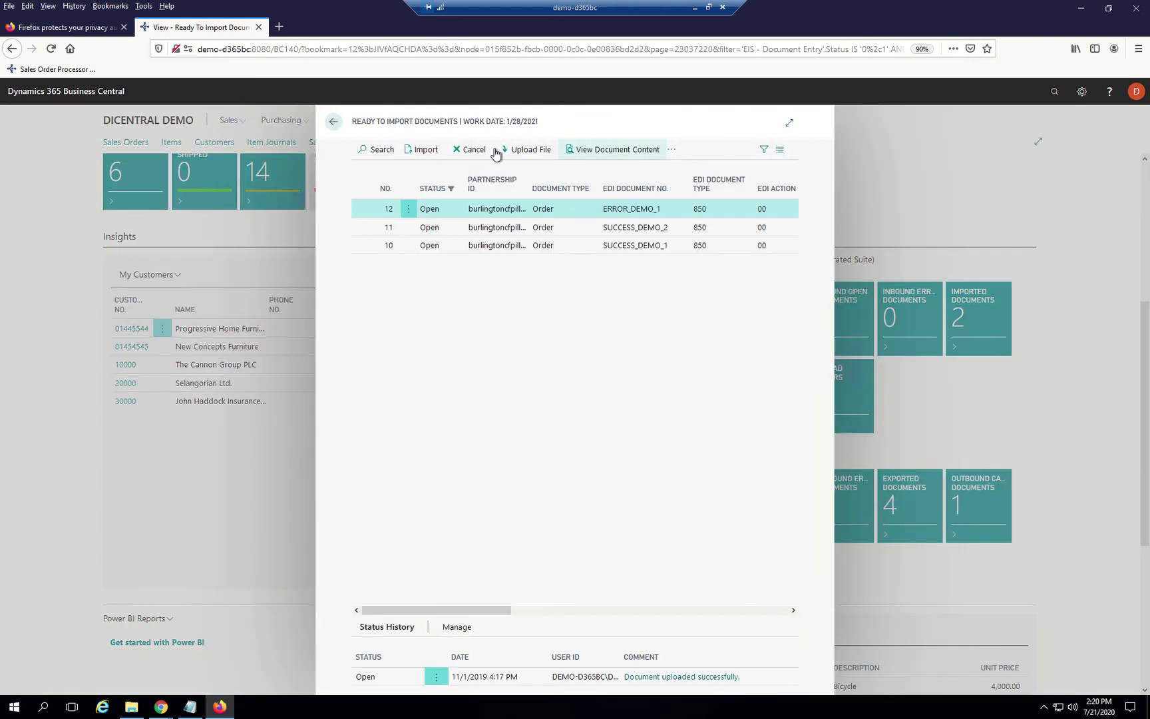
Import the SUCCESS_DEMO_1 document in row 10 and open the resulting sales order 1003.
left_click(408, 250)
left_click(409, 248)
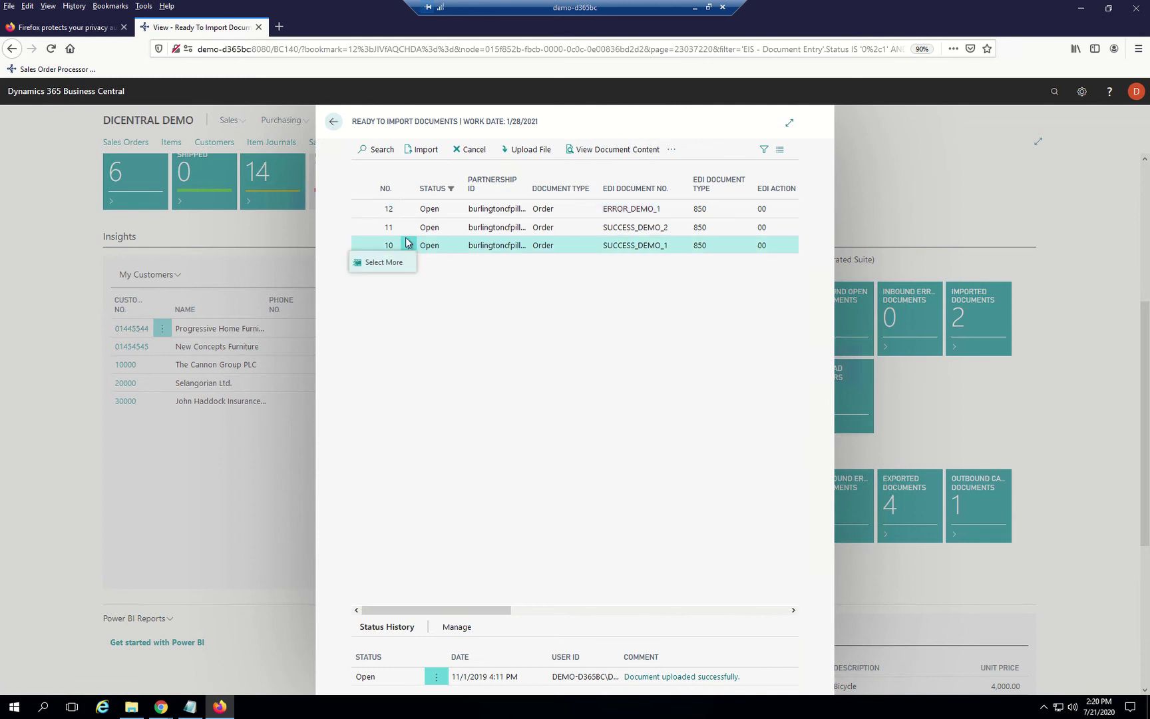
left_click(423, 152)
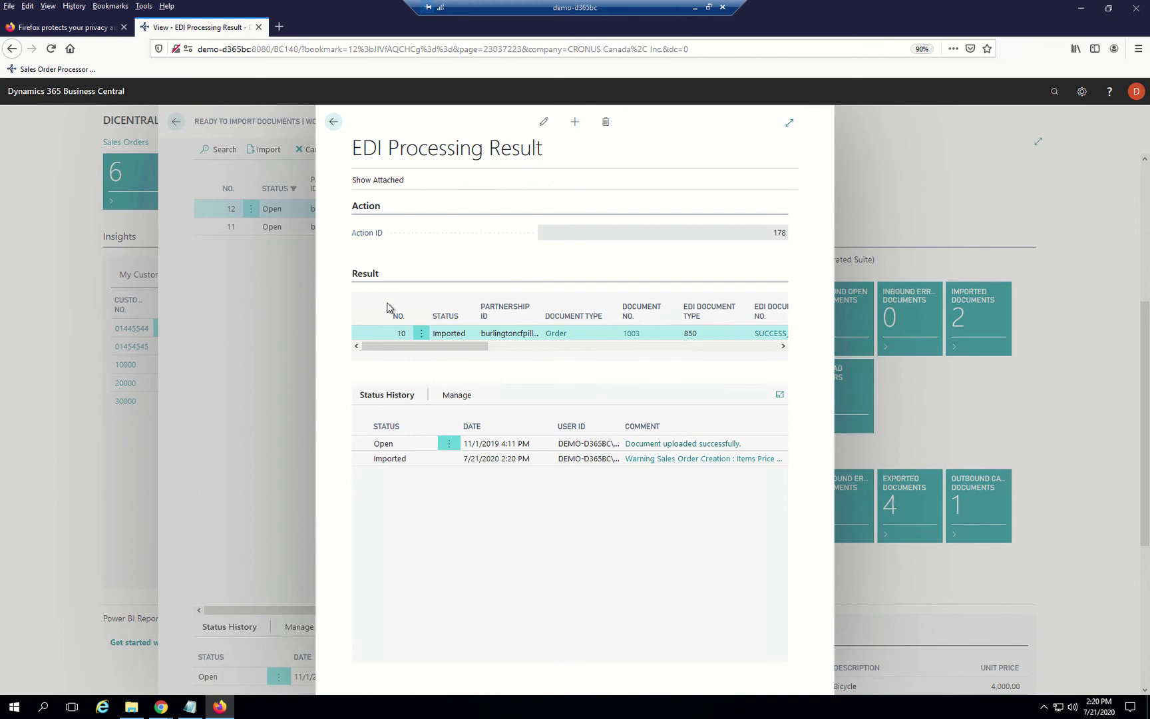
left_click(634, 334)
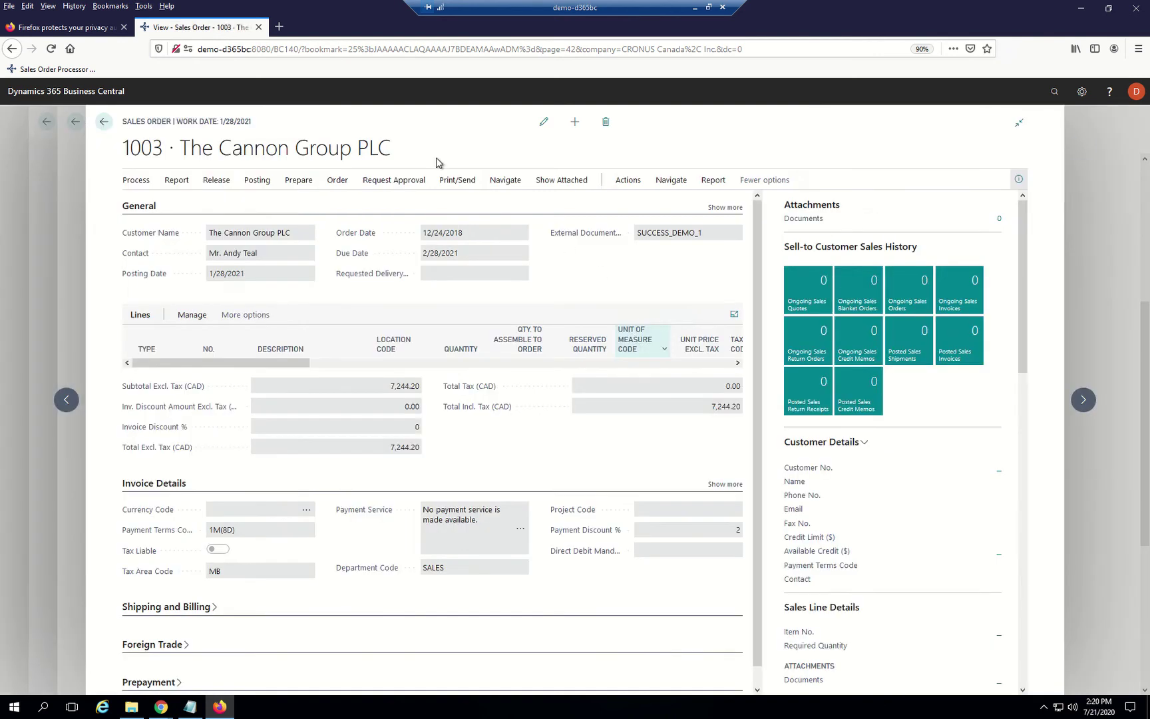
Create Sales Order Acknowledgment 11 from order 1003 via Process and dismiss the confirmation.
left_click(137, 181)
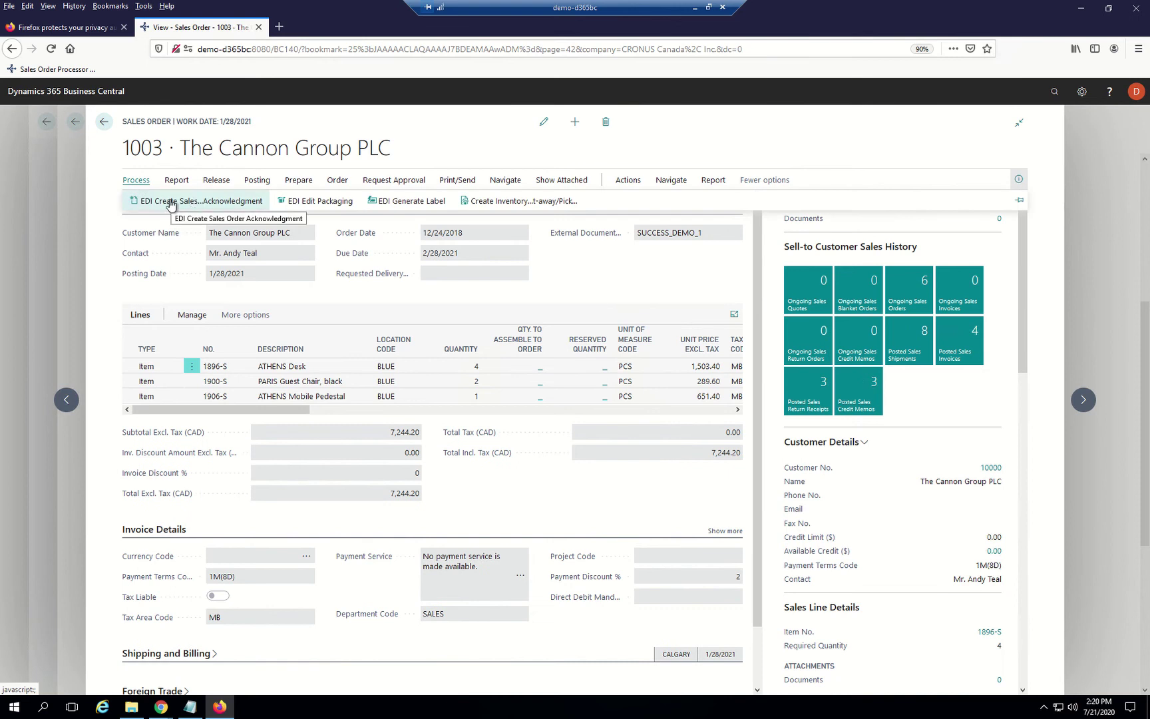
left_click(154, 202)
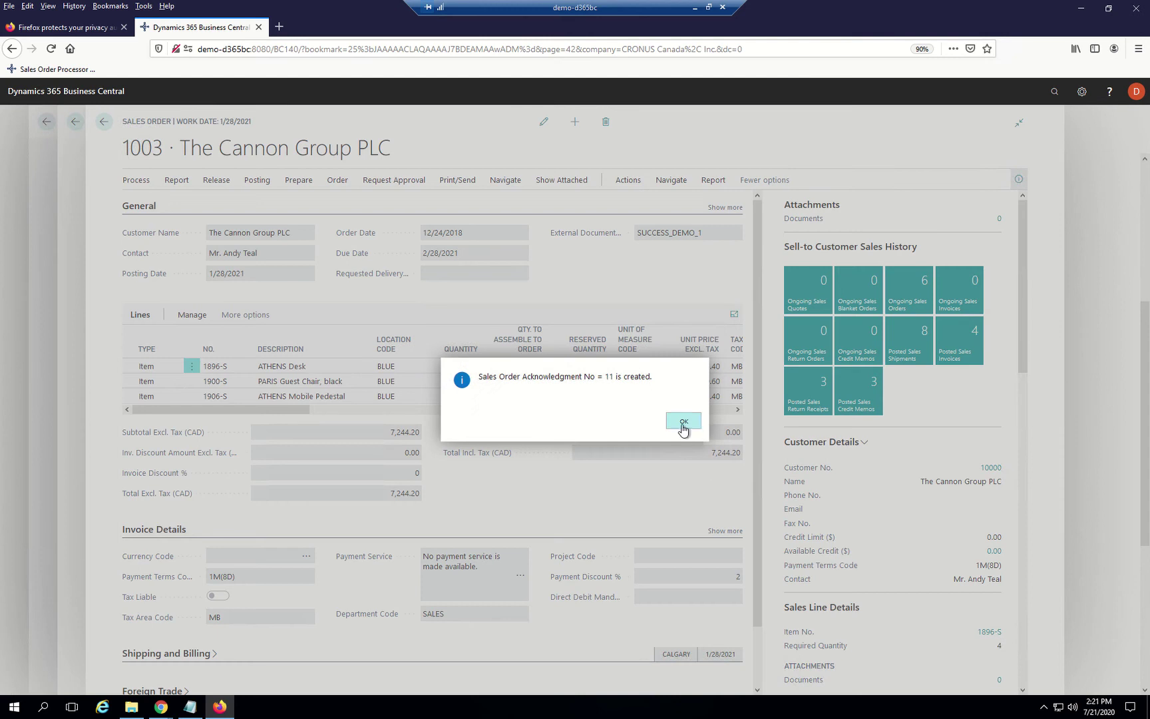
left_click(682, 426)
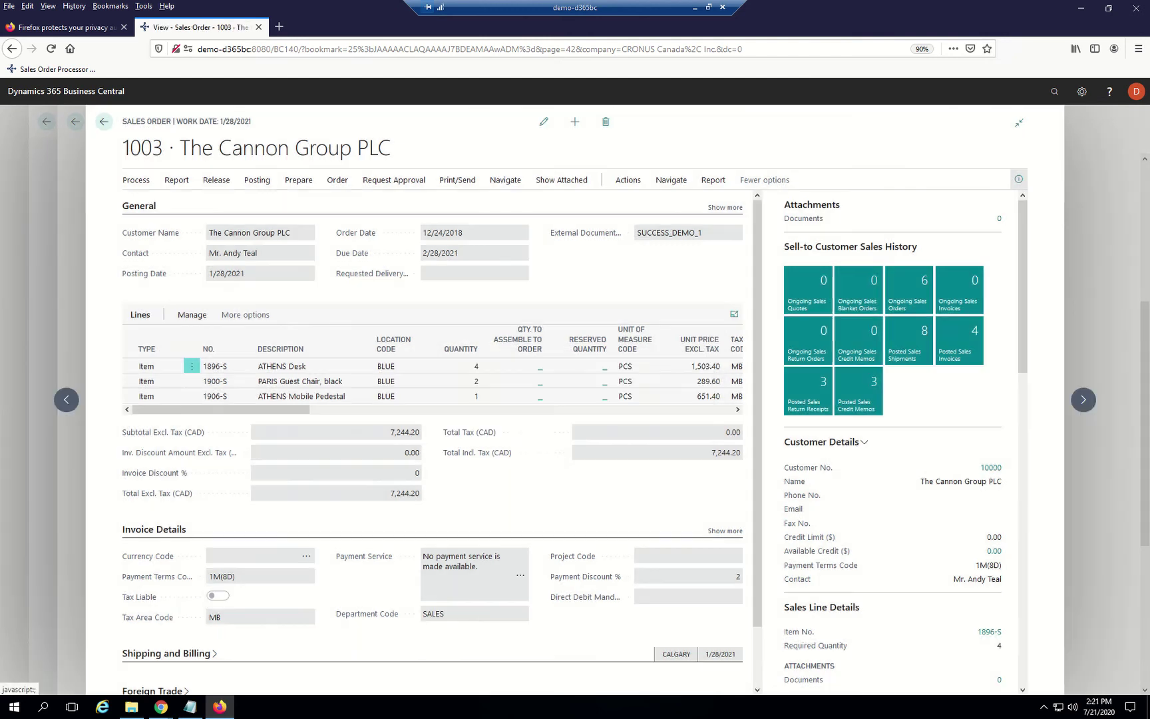
Post order 1003 as Ship and Invoice and open the resulting posted invoice 103033.
left_click(257, 180)
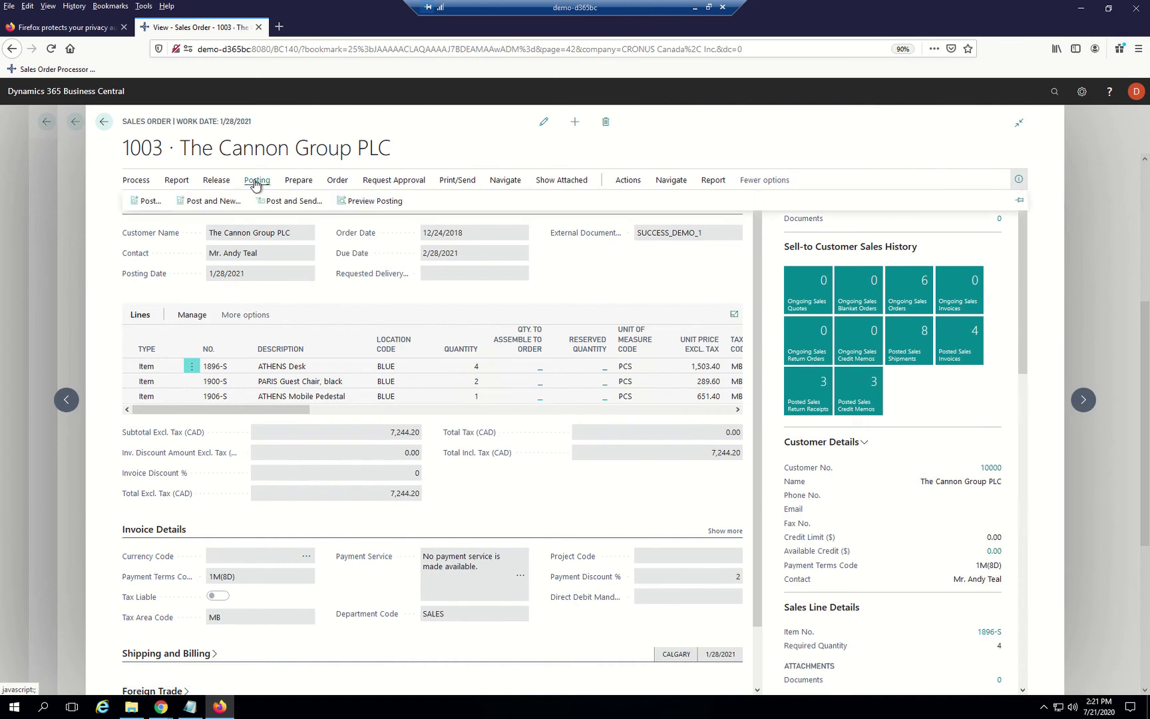
left_click(148, 202)
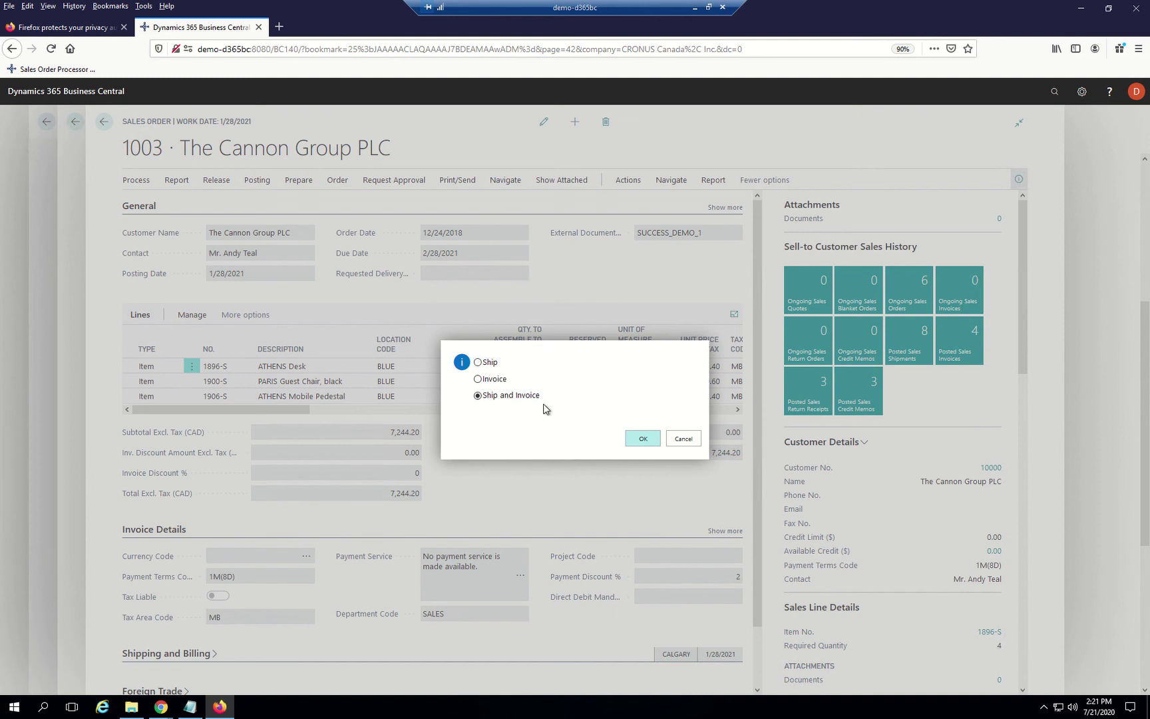
left_click(643, 440)
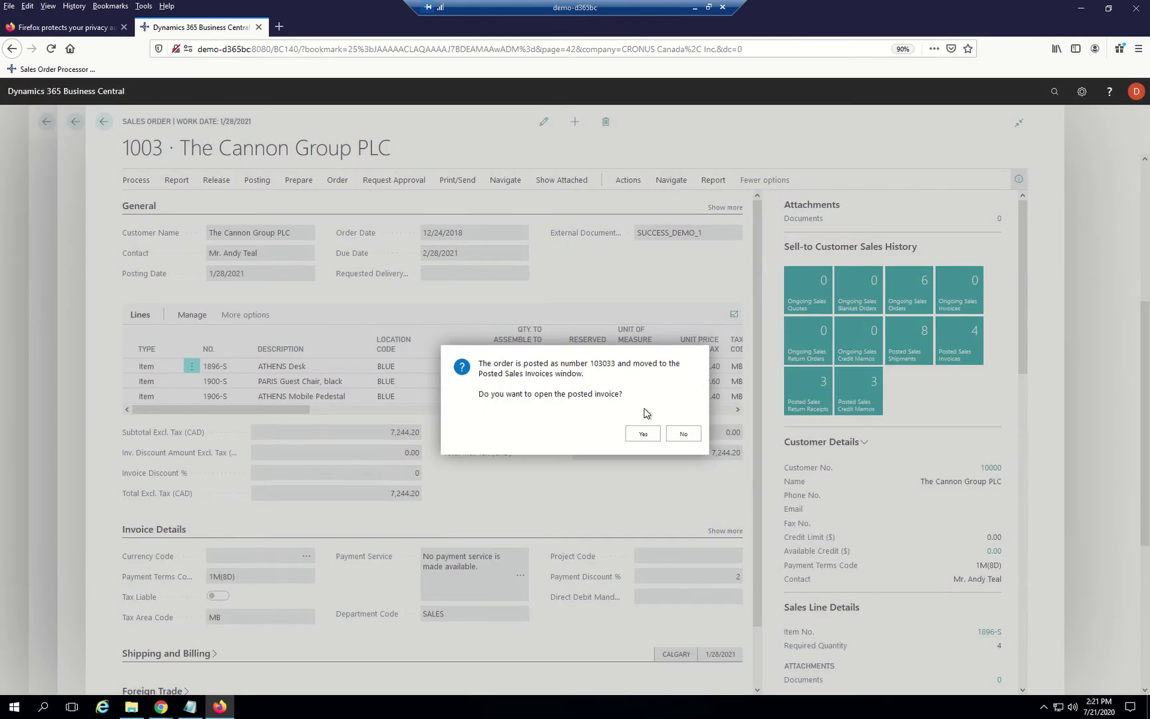
left_click(642, 434)
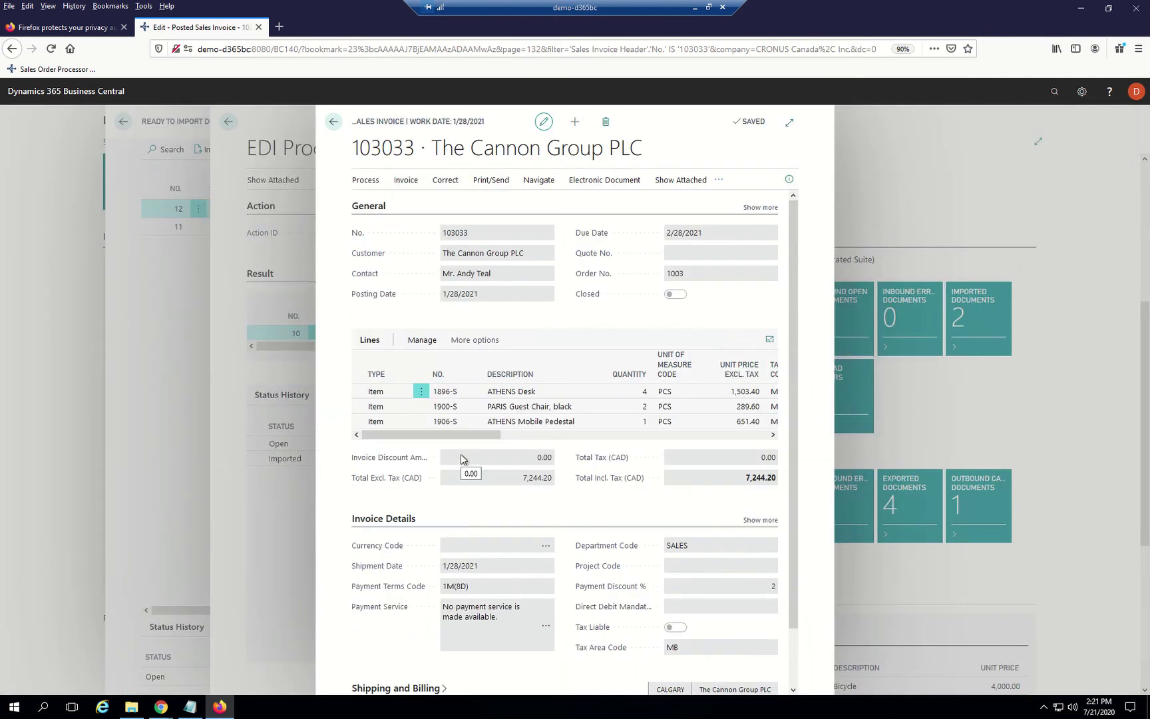
Close posted invoice 103033 and the processing result to return to Ready To Import Documents.
scroll(462, 459, "down", 2)
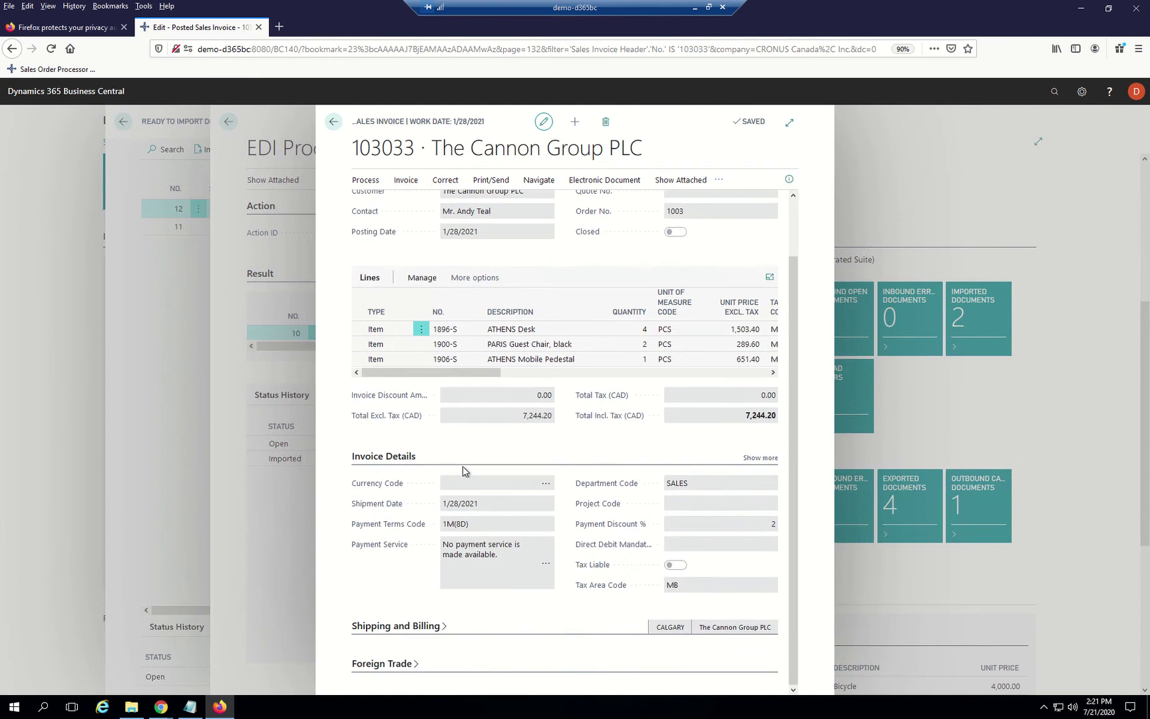
scroll(462, 467, "up", 2)
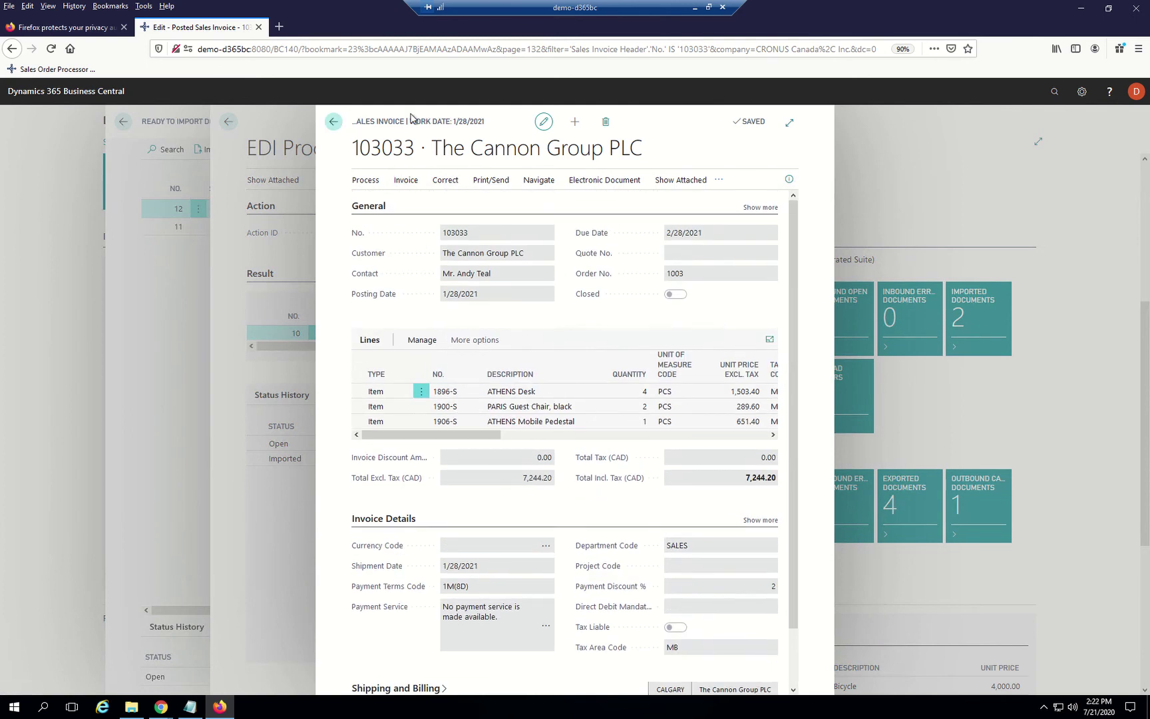
key("Escape")
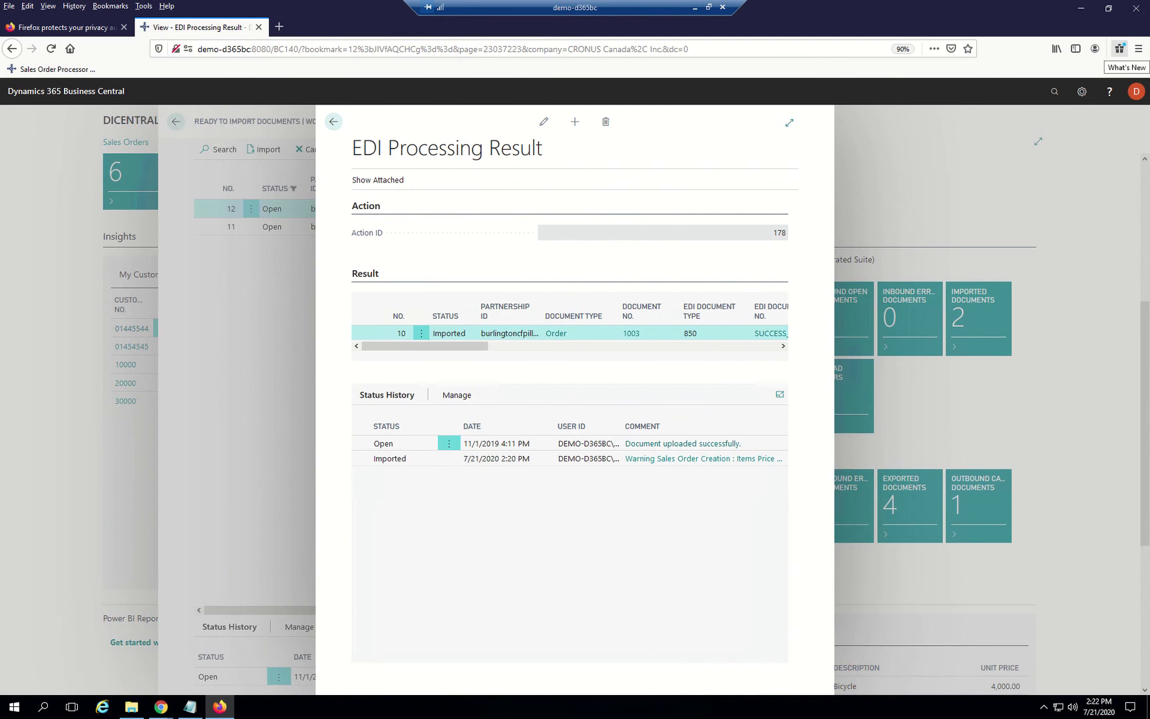
left_click(328, 120)
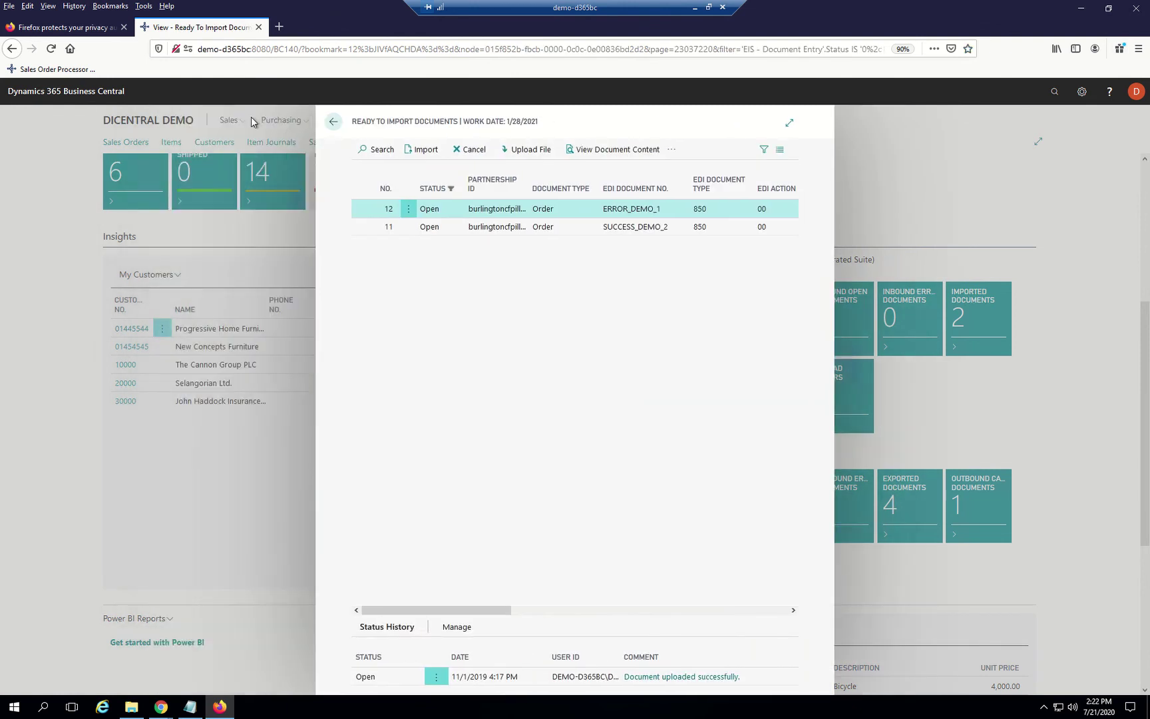
Look over the EDI functions on sales order 1002 and close them without running any.
left_click(329, 123)
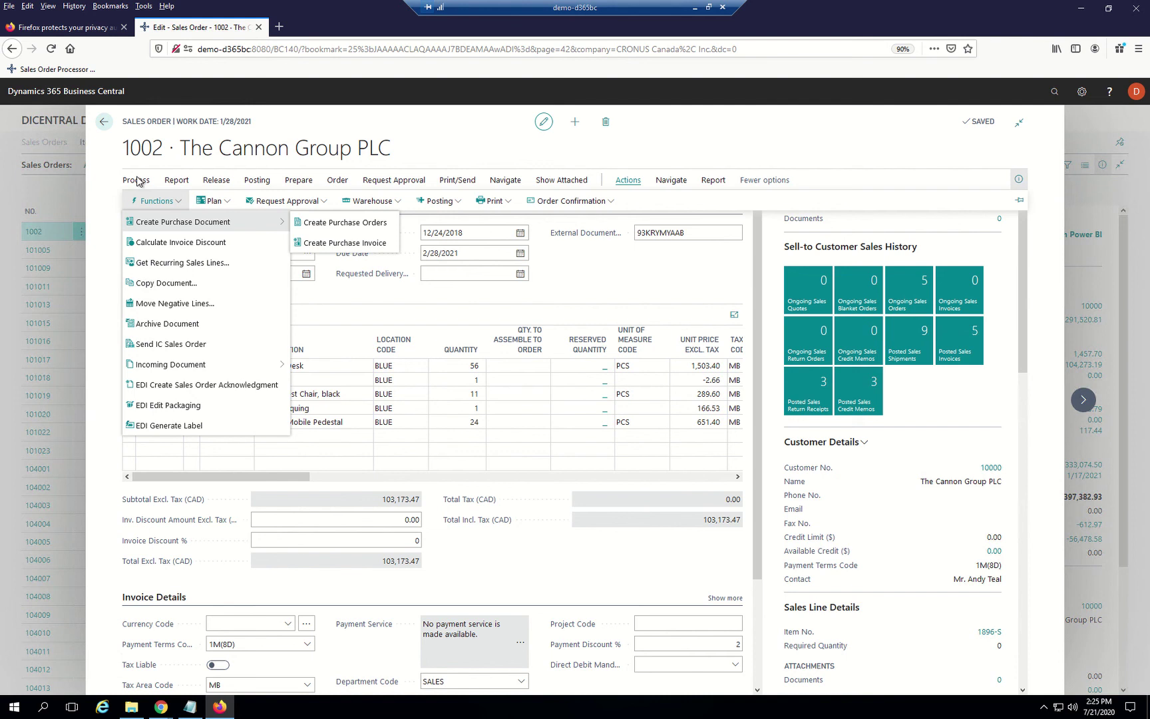
left_click(105, 125)
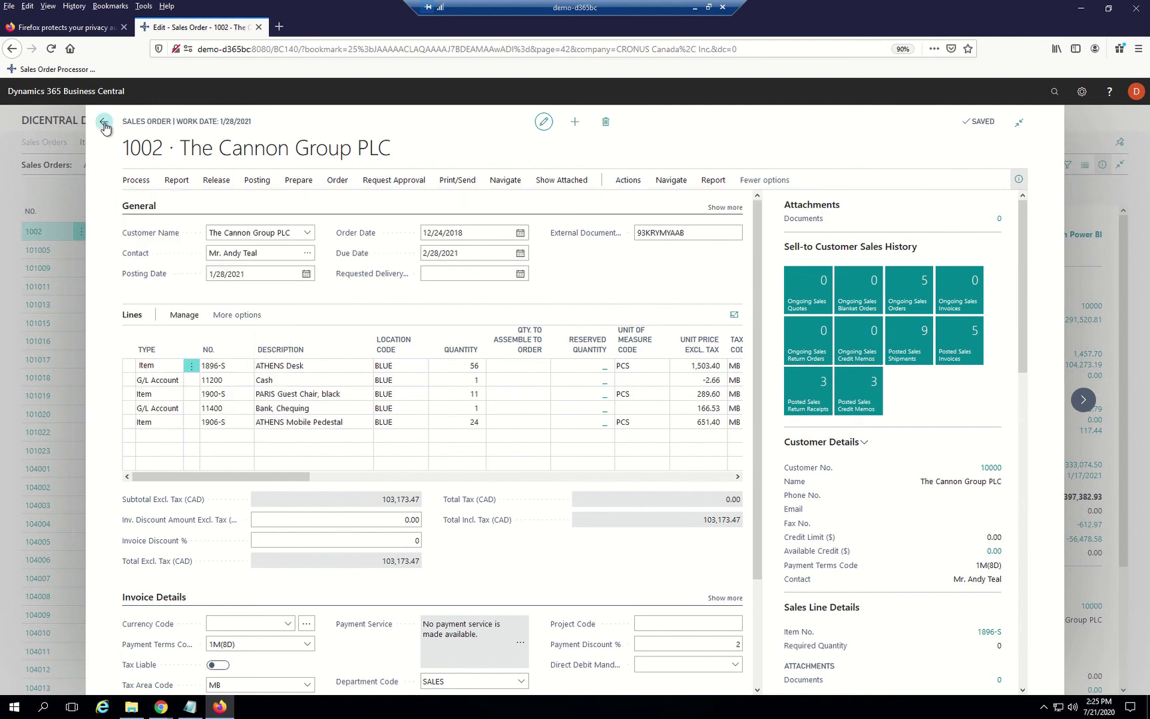
Leave order 1002 and open the empty Advanced Shipment Notices list from EDI Integrated Suite.
left_click(105, 126)
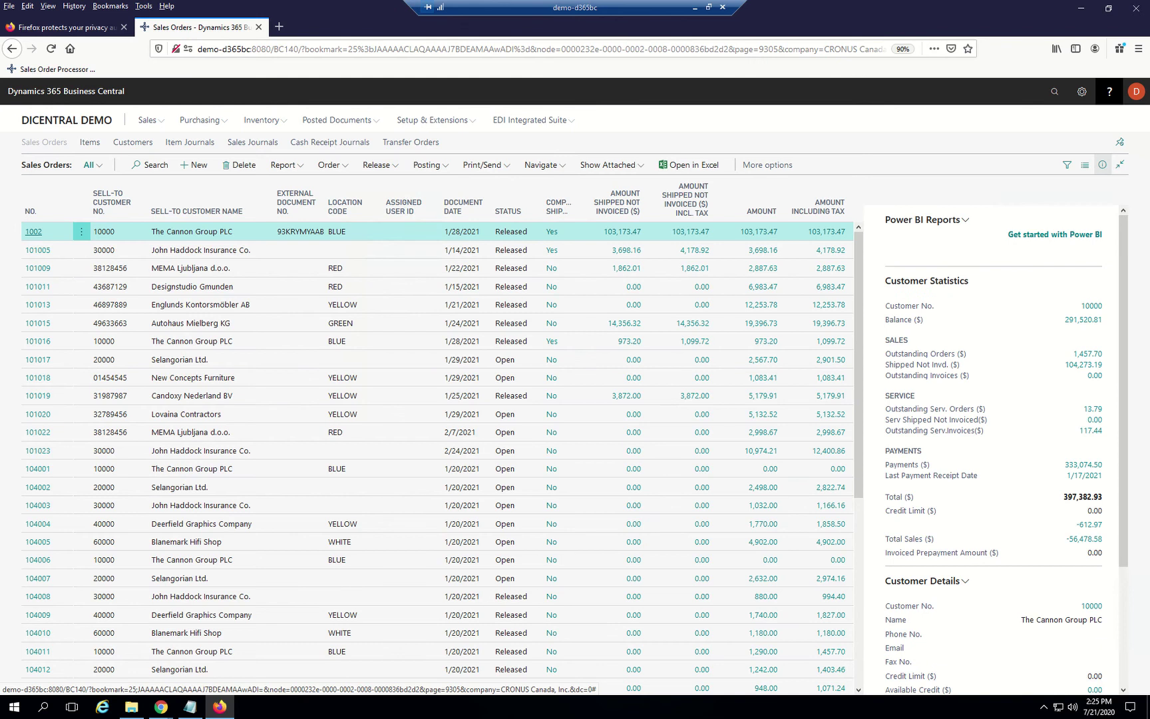
left_click(528, 127)
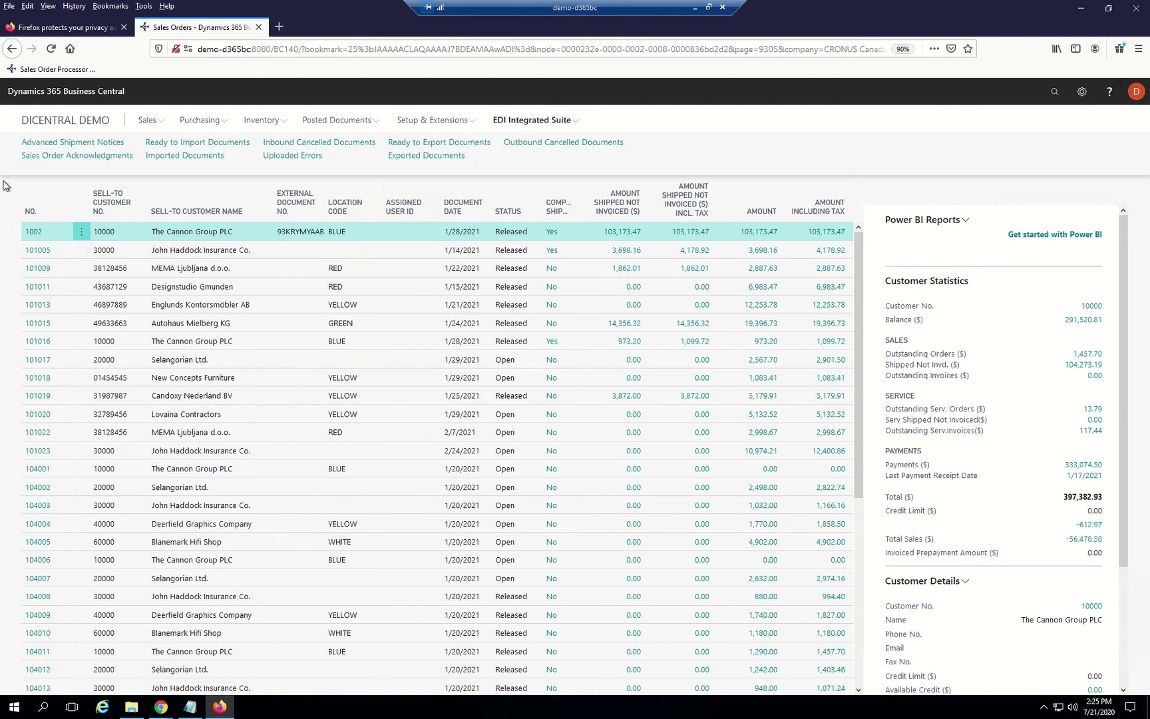
left_click(81, 148)
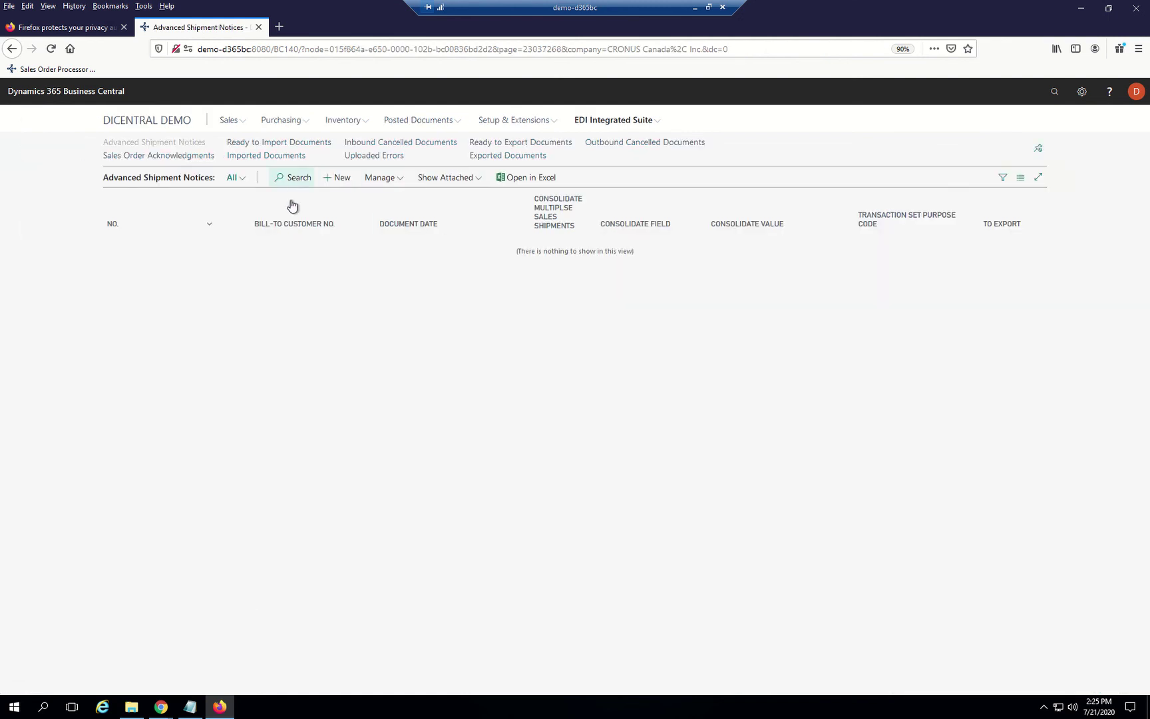
Add a new shipment notice billed to customer 10000, The Cannon Group PLC, with posted shipment 102045.
left_click(336, 182)
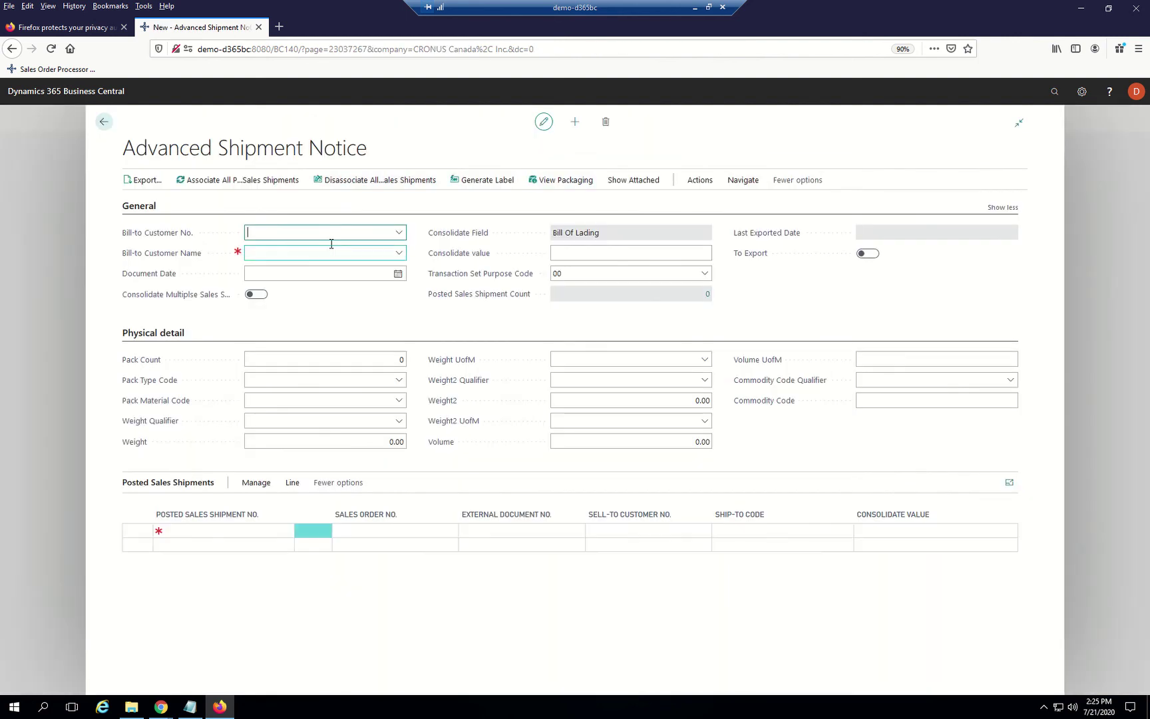
left_click(328, 236)
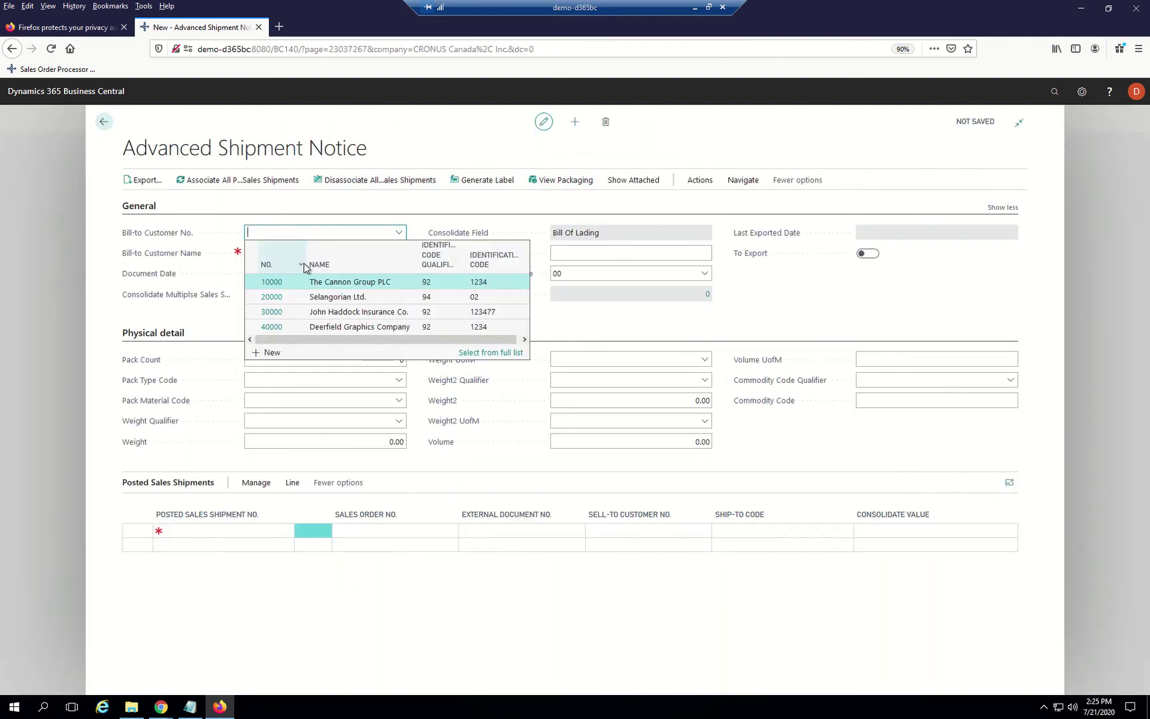
left_click(319, 287)
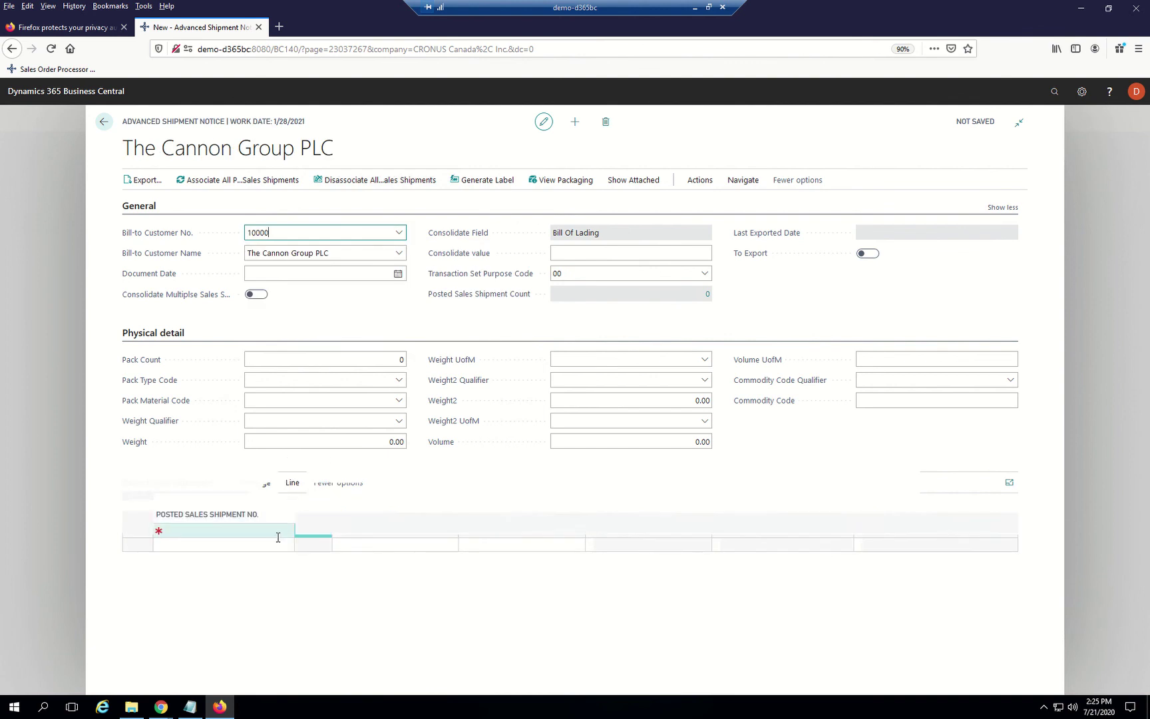
left_click(278, 537)
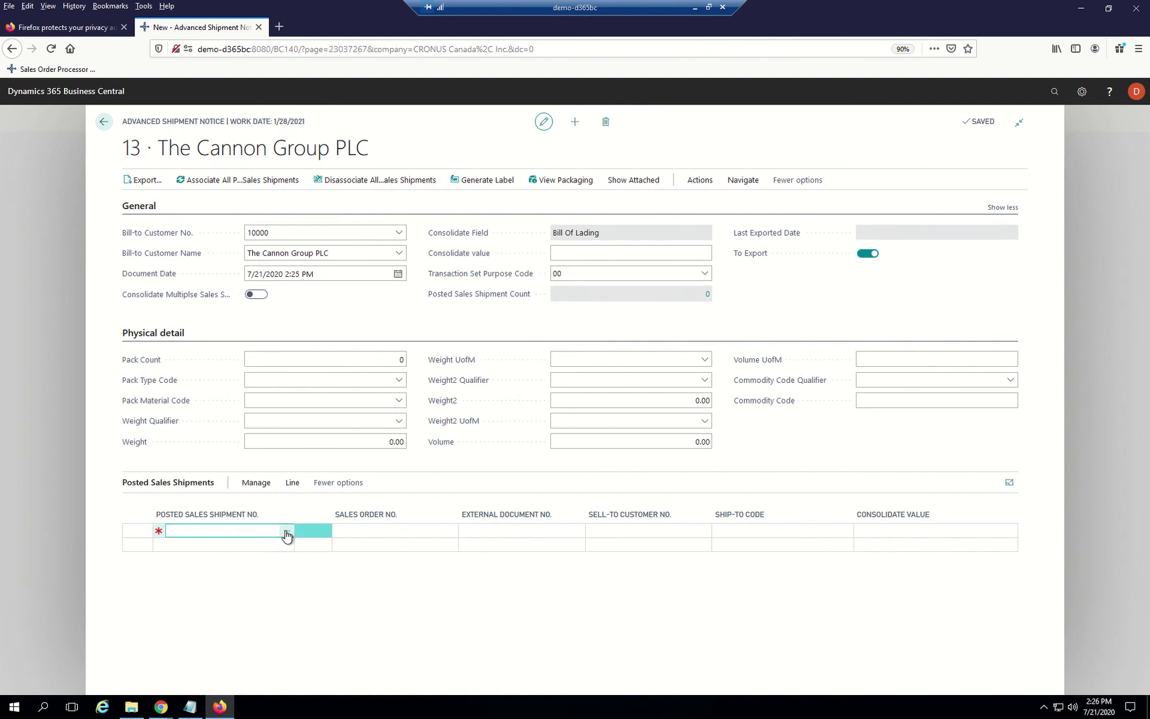
left_click(285, 531)
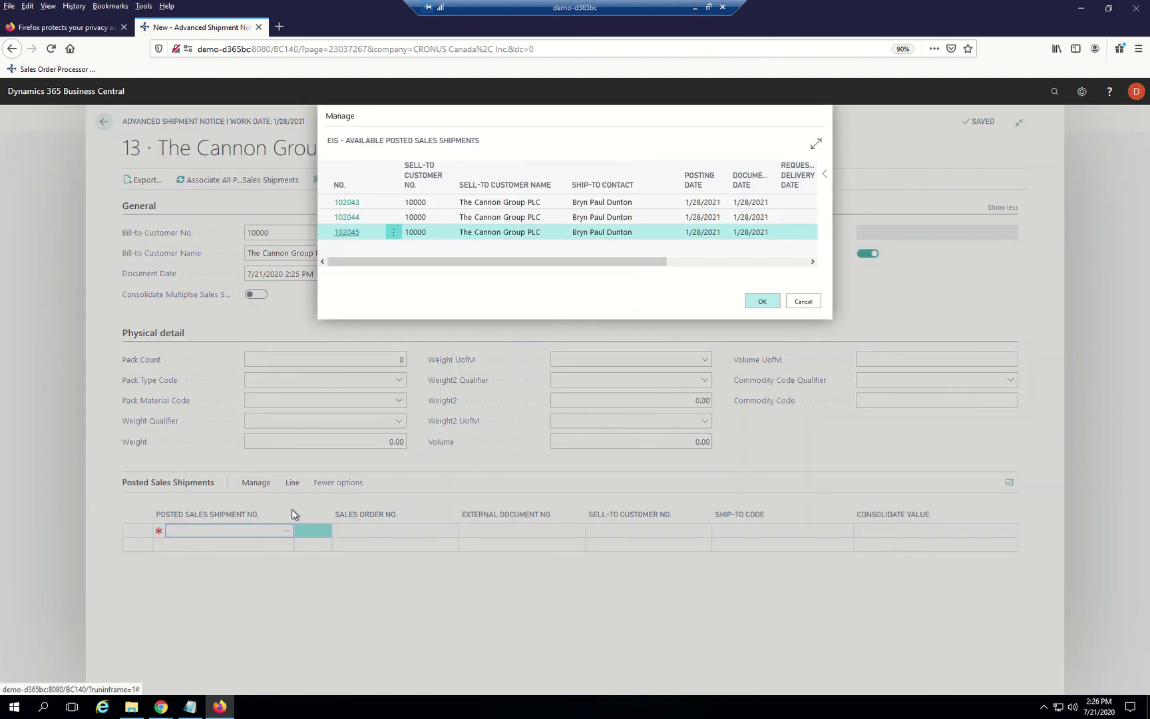
left_click(752, 304)
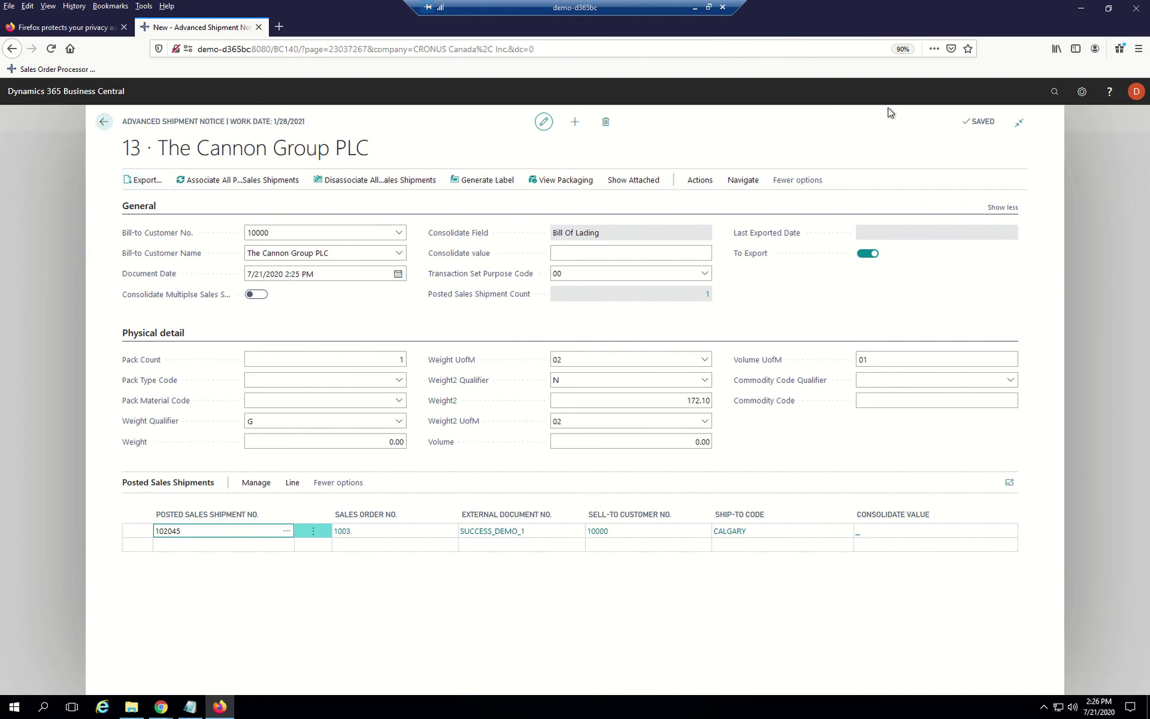
Close notice 13 and open the Ready to Export Documents list under EDI Outbound.
left_click(104, 123)
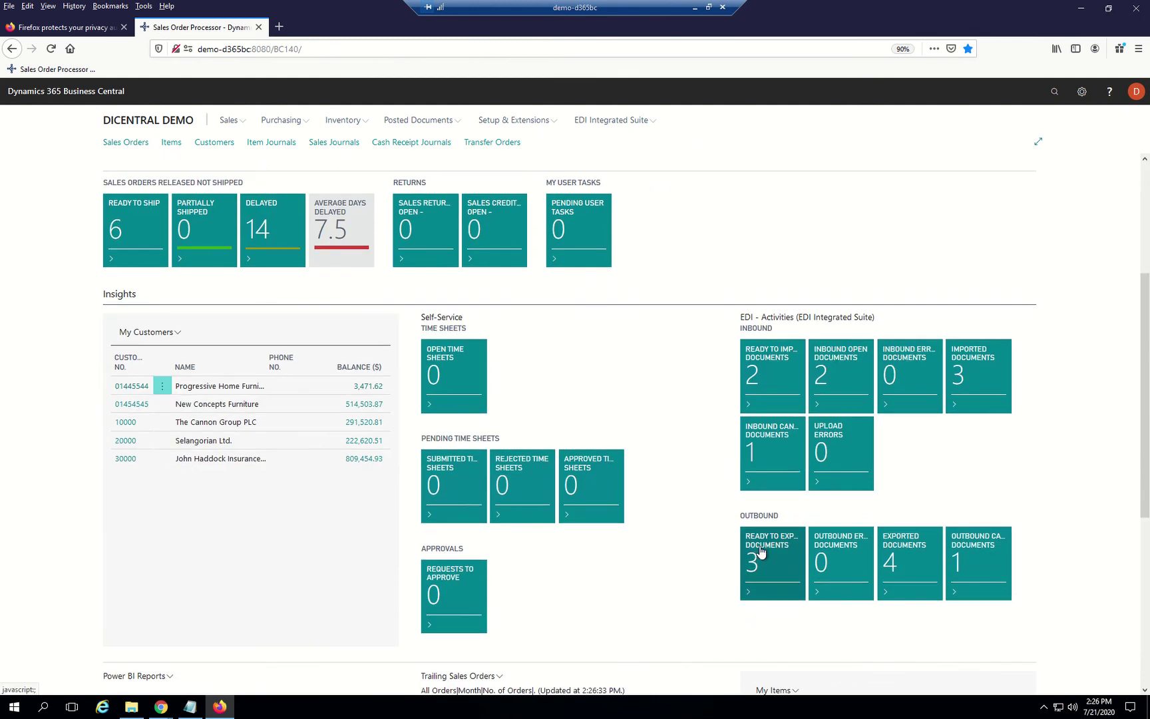
left_click(761, 552)
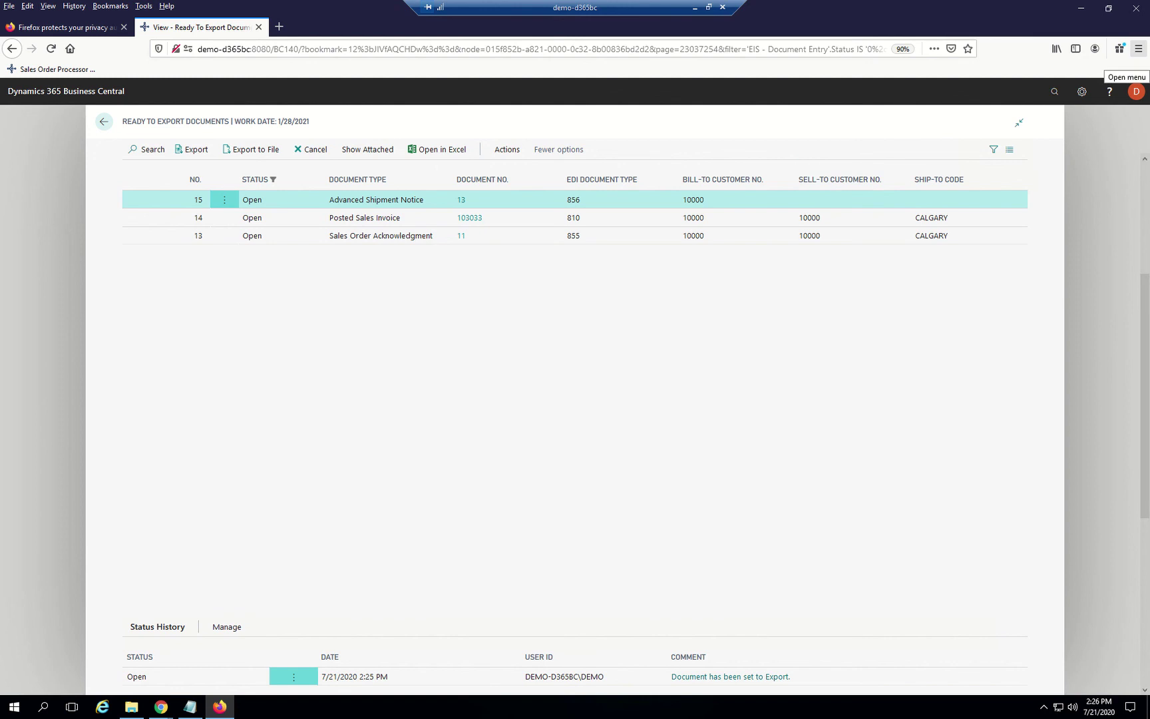
Try exporting acknowledgment 11, which errors, then export invoice 103033 and open its 810 file.
left_click(353, 237)
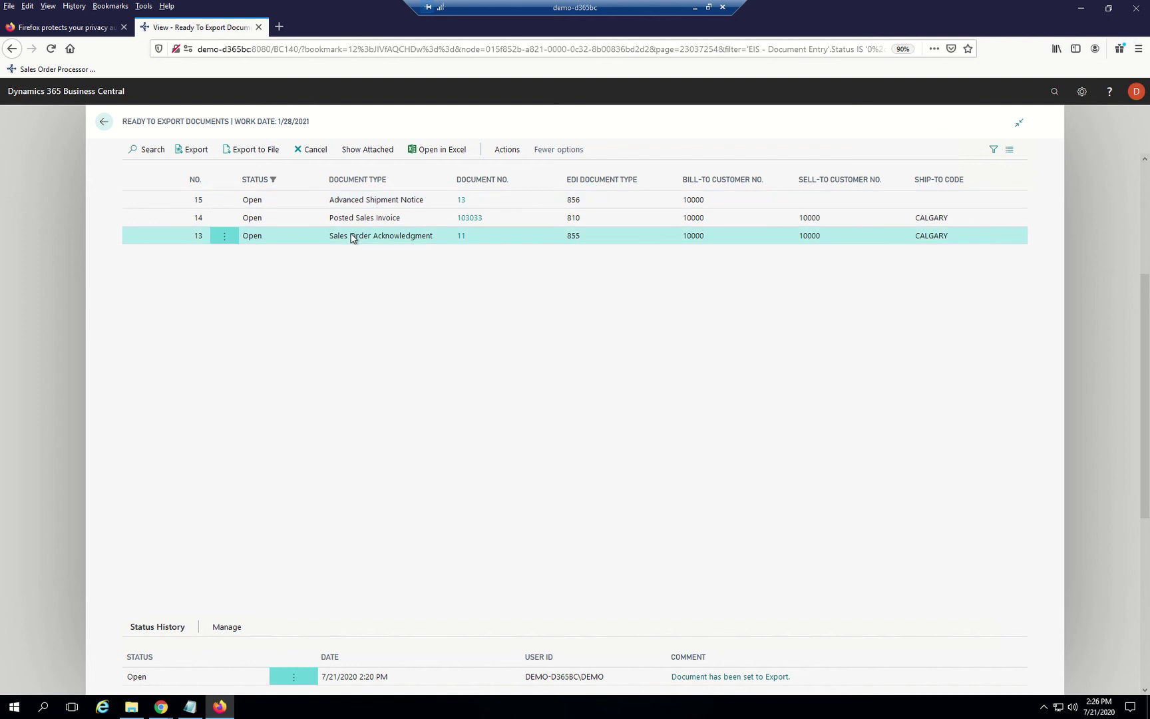
left_click(248, 157)
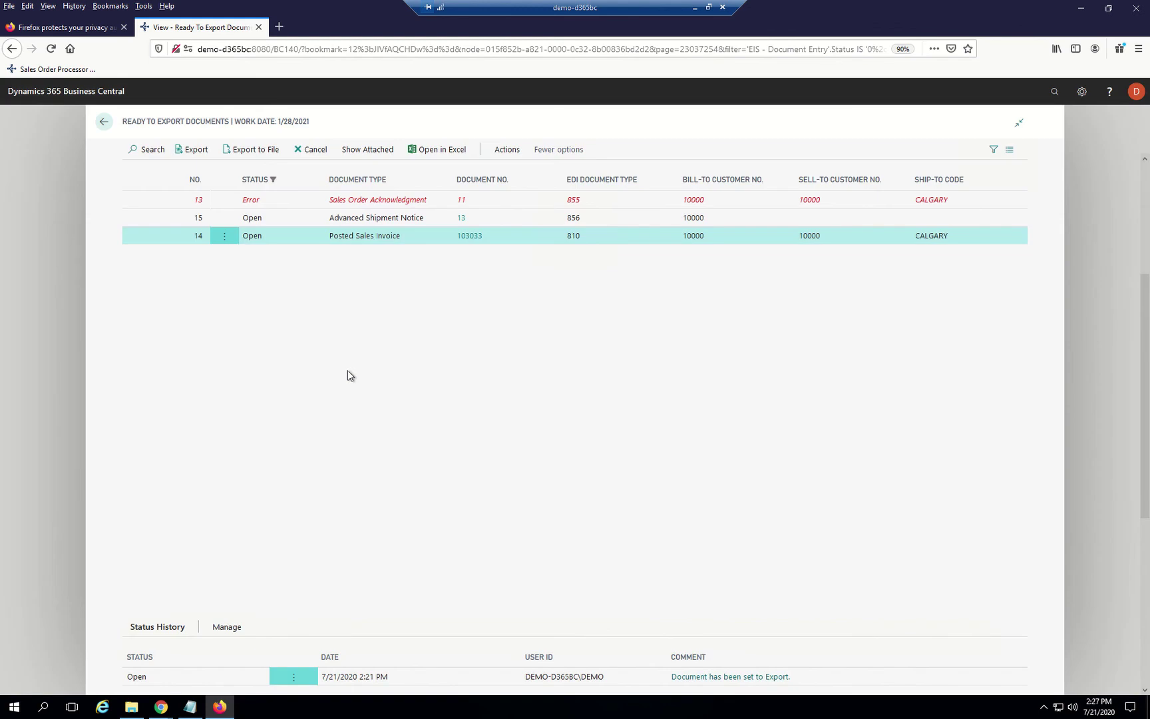
left_click(246, 158)
left_click(604, 418)
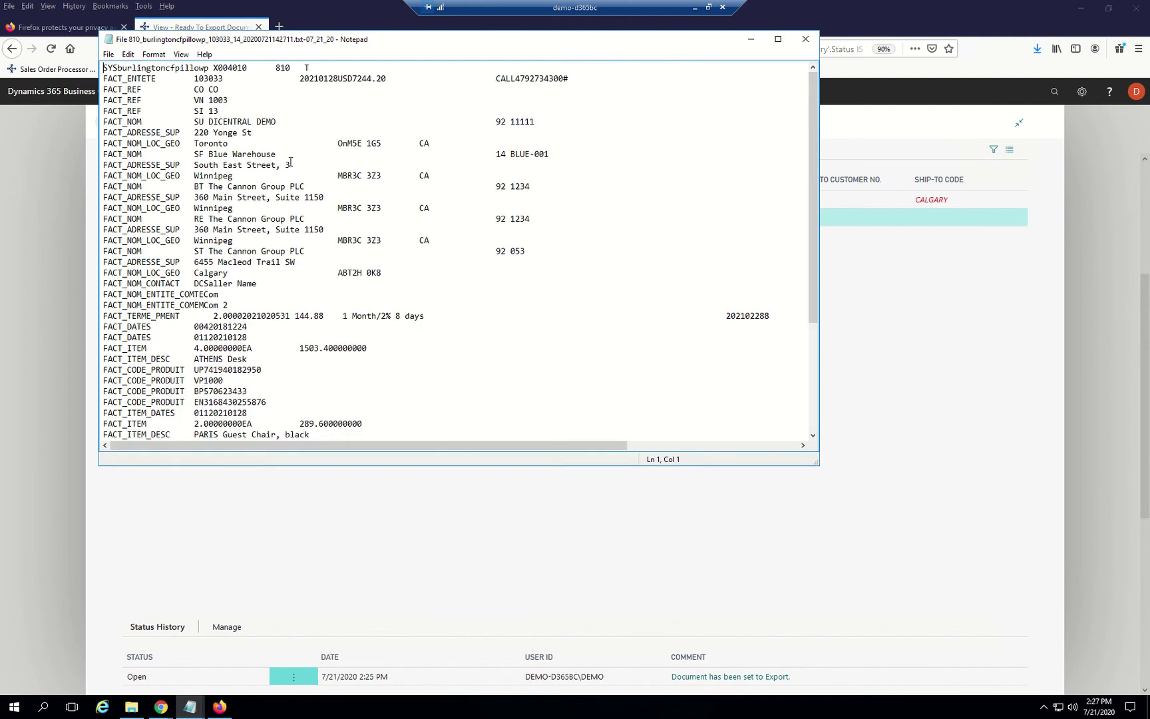
Scroll through the 810 file to review its addresses and item lines.
scroll(221, 322, "down", 4)
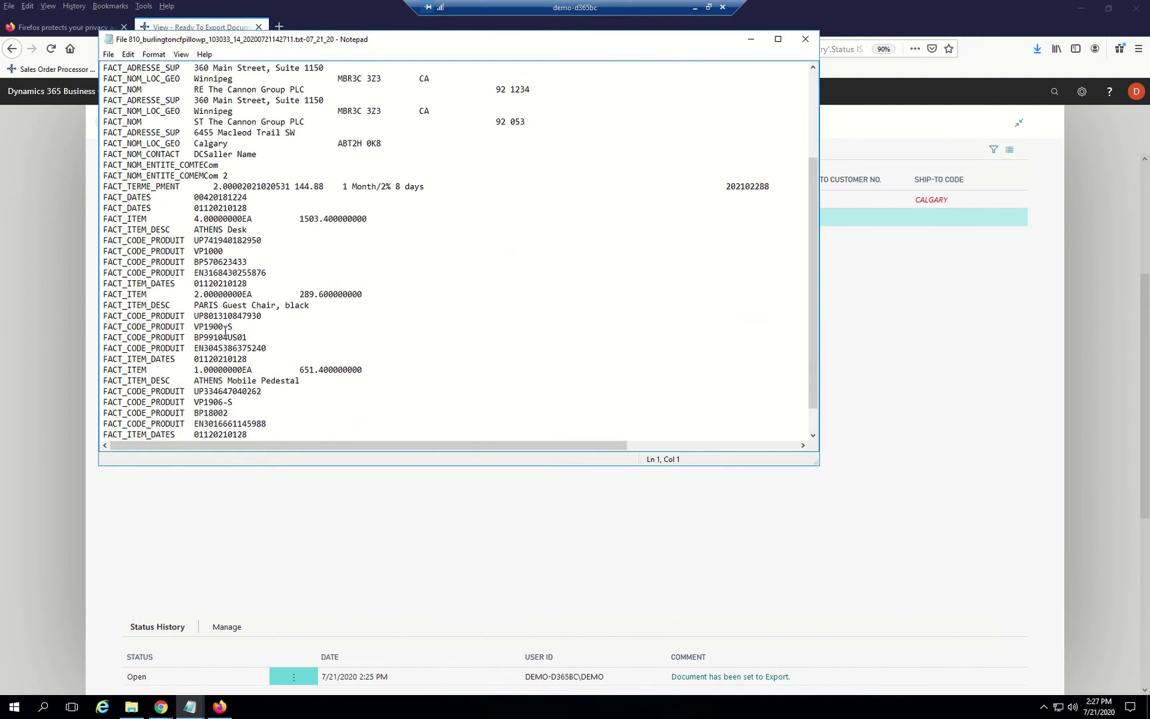
Close the exported invoice file in Notepad, leaving acknowledgment 11 and shipment notice 13 queued.
left_click(806, 43)
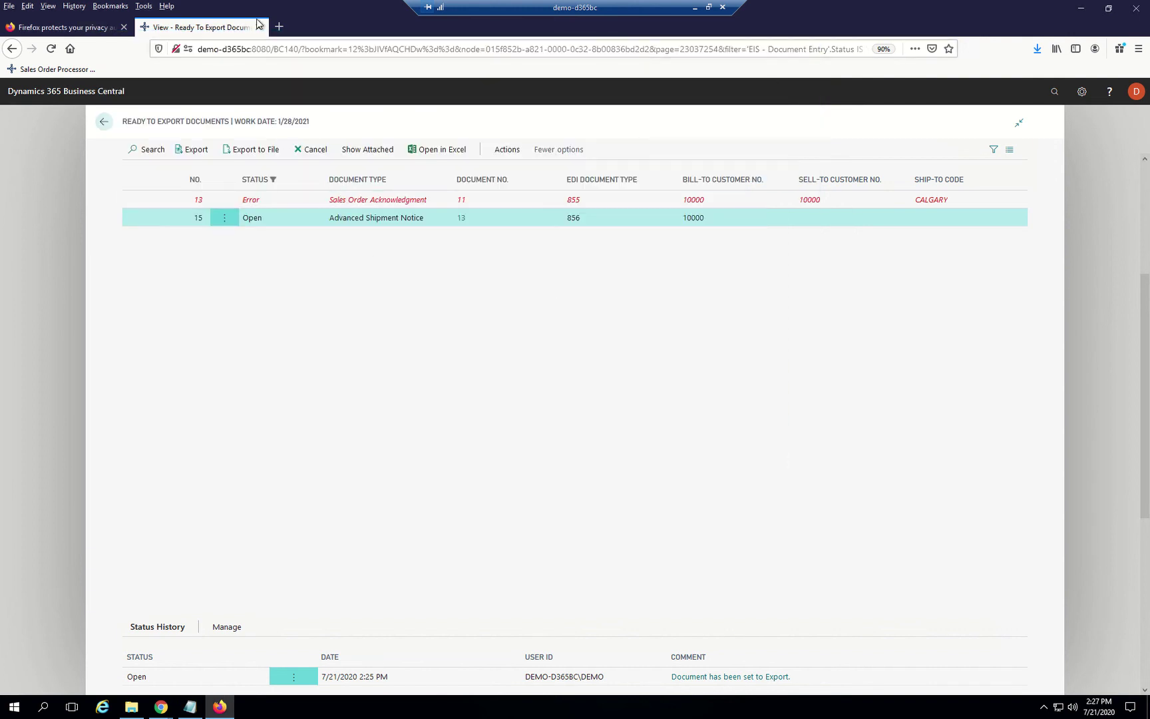